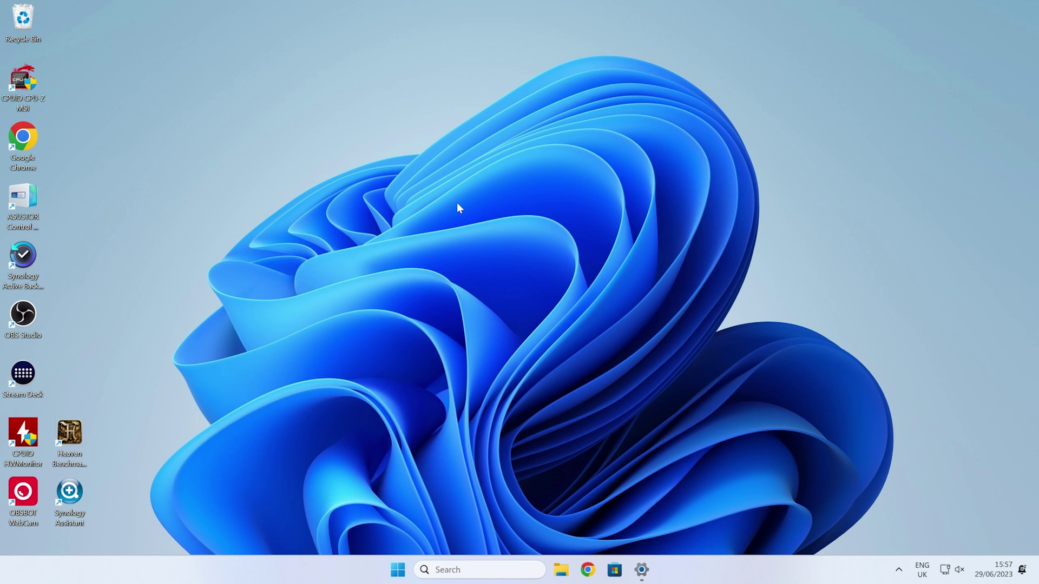
# Try launching AMD Software: Adrenalin Edition from the hidden tray icon's menu.
pyautogui.rightClick(446, 174)
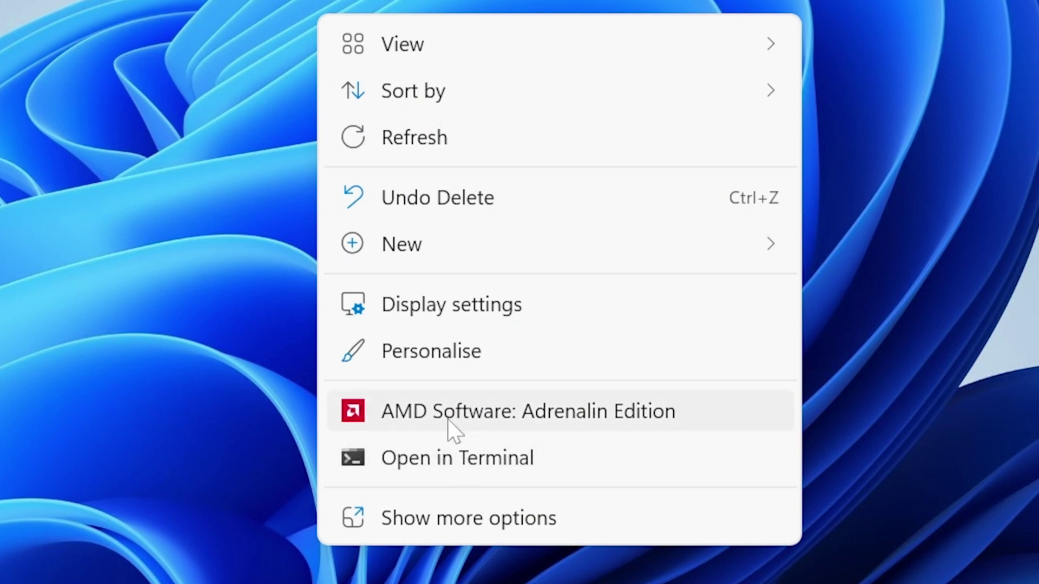
pyautogui.click(962, 452)
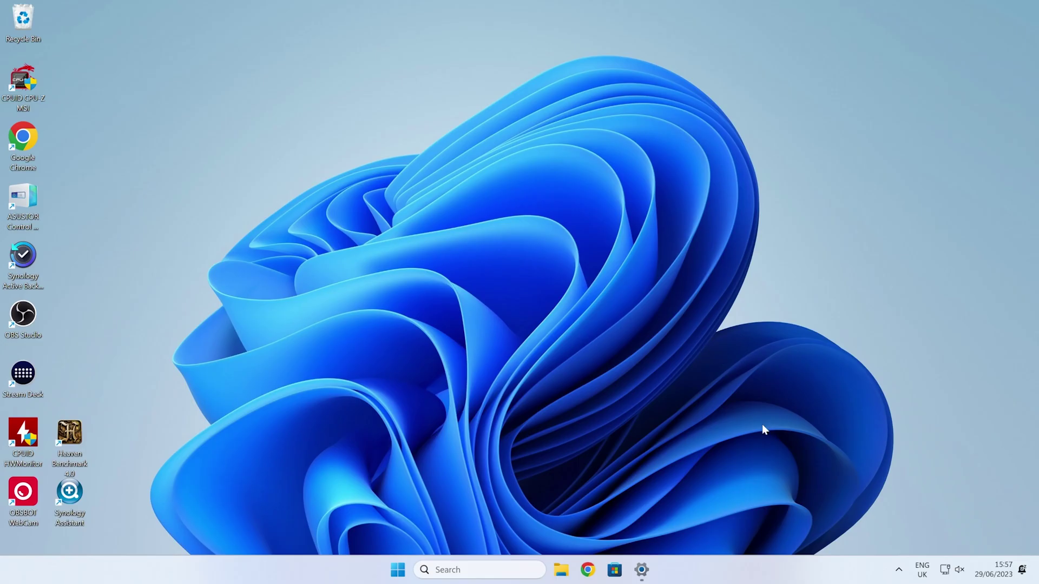
pyautogui.click(899, 569)
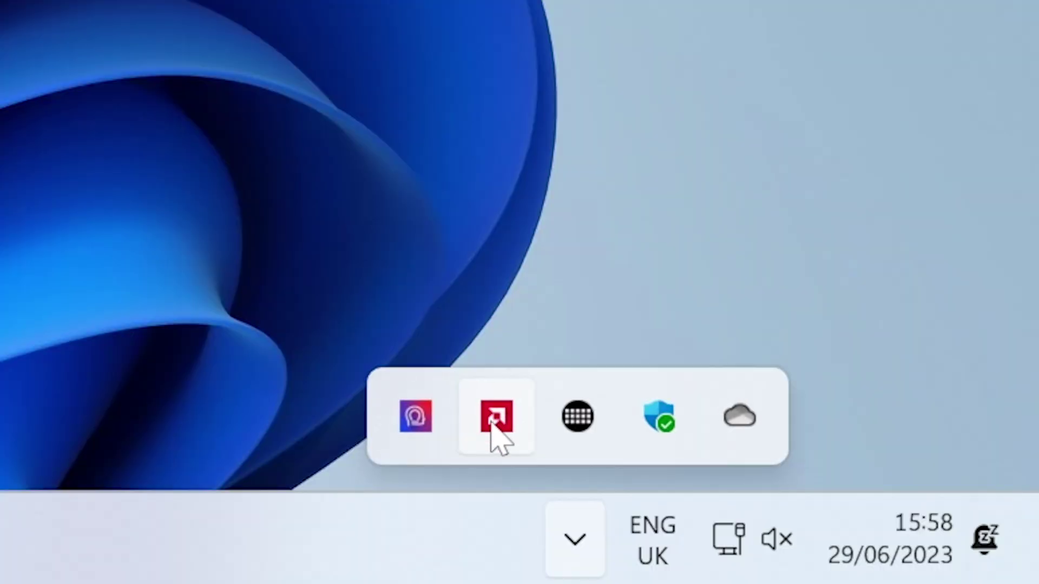
pyautogui.rightClick(492, 424)
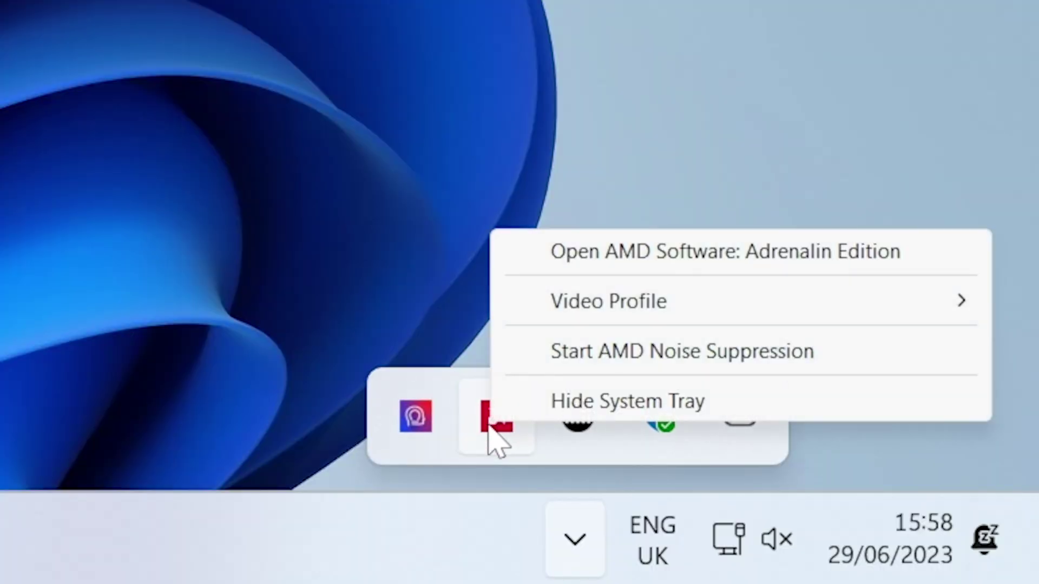
pyautogui.click(567, 260)
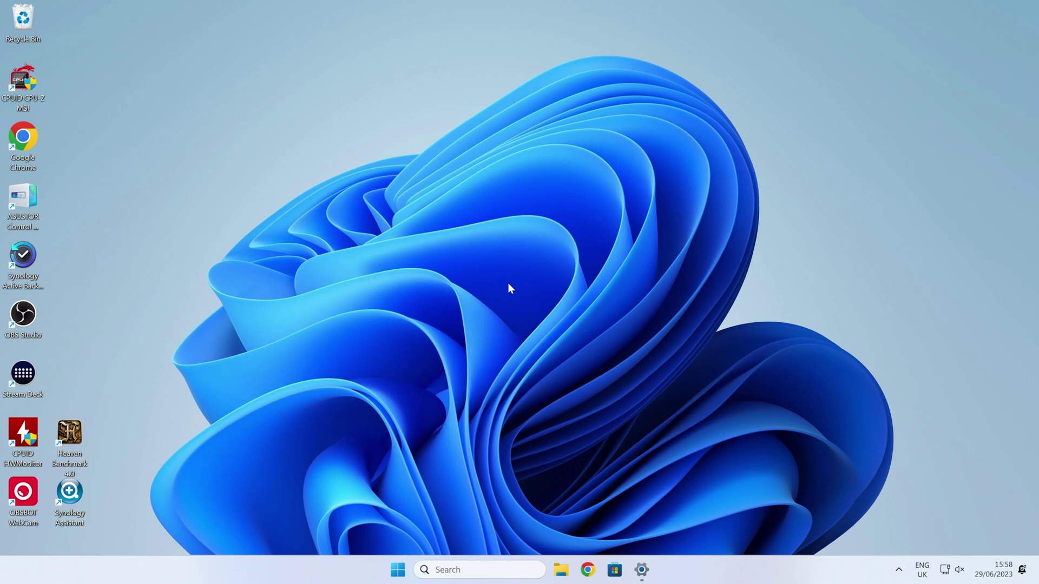
# Launch Adrenalin from the desktop context menu and show the Performance Metrics page.
pyautogui.rightClick(508, 283)
pyautogui.click(539, 255)
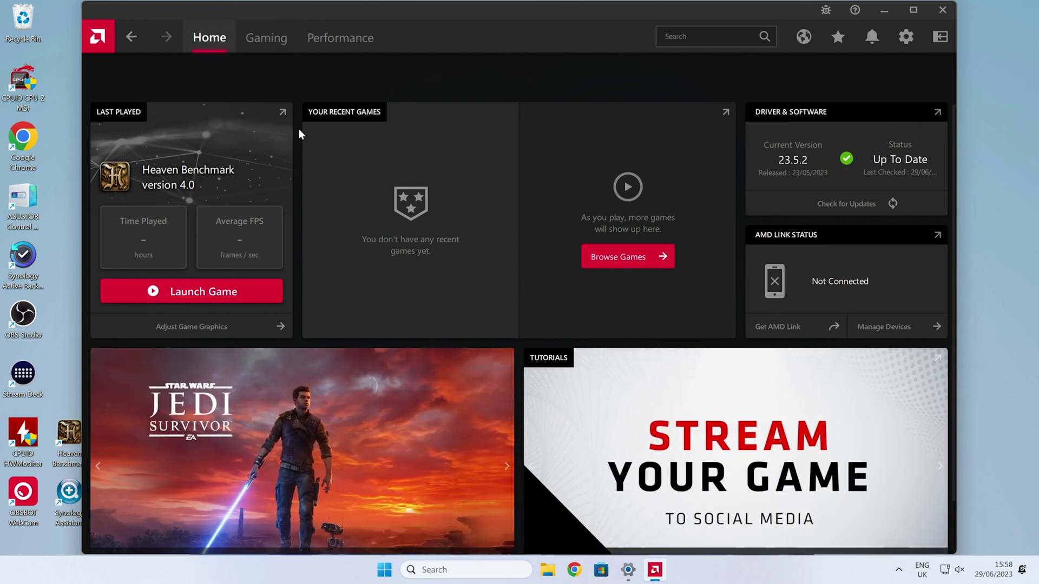
pyautogui.click(338, 38)
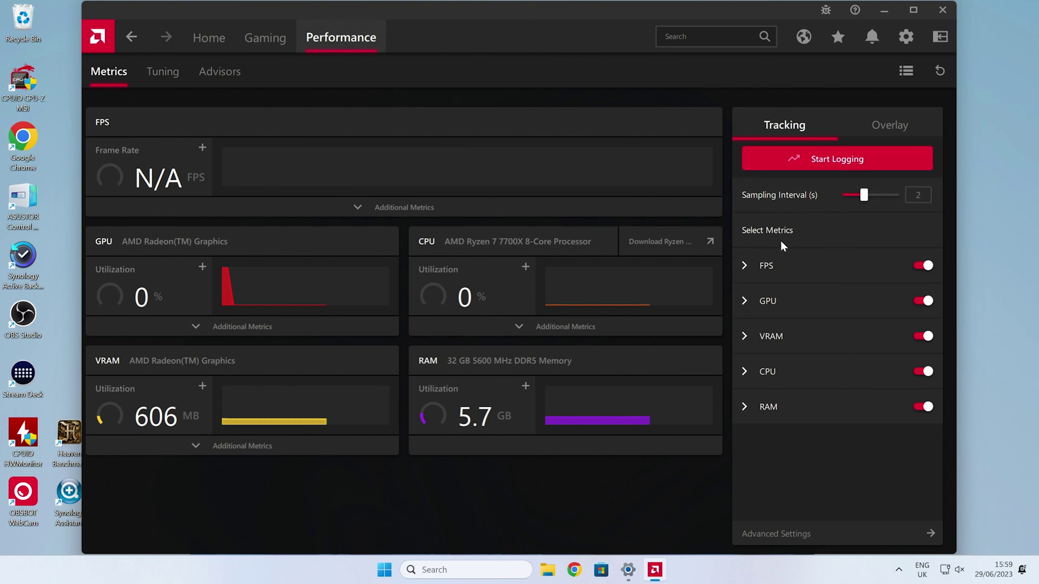
# Turn on Show Metrics Overlay and Show Graphs & Meters in the Overlay settings.
pyautogui.click(880, 129)
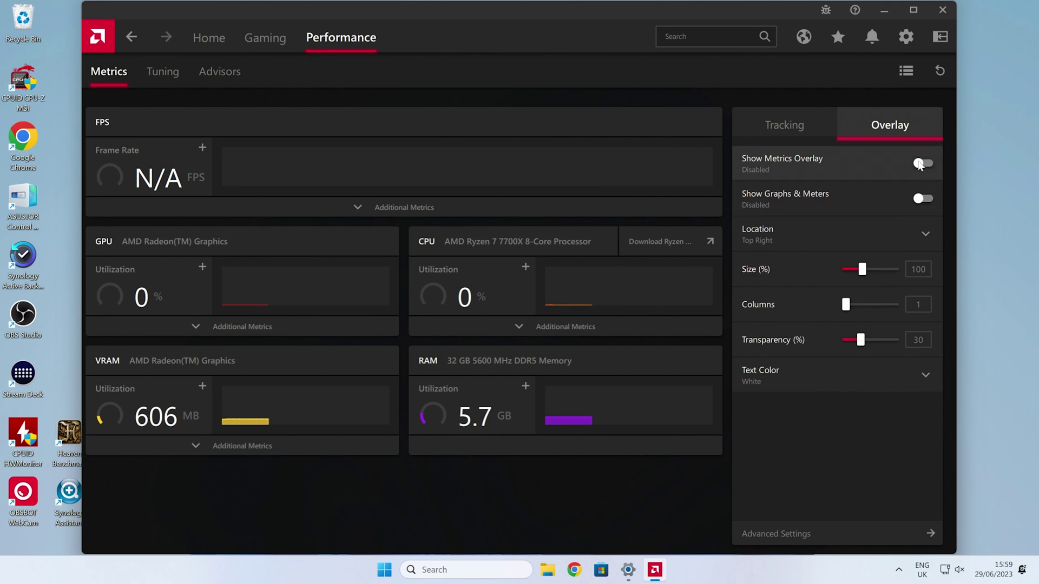
pyautogui.click(925, 164)
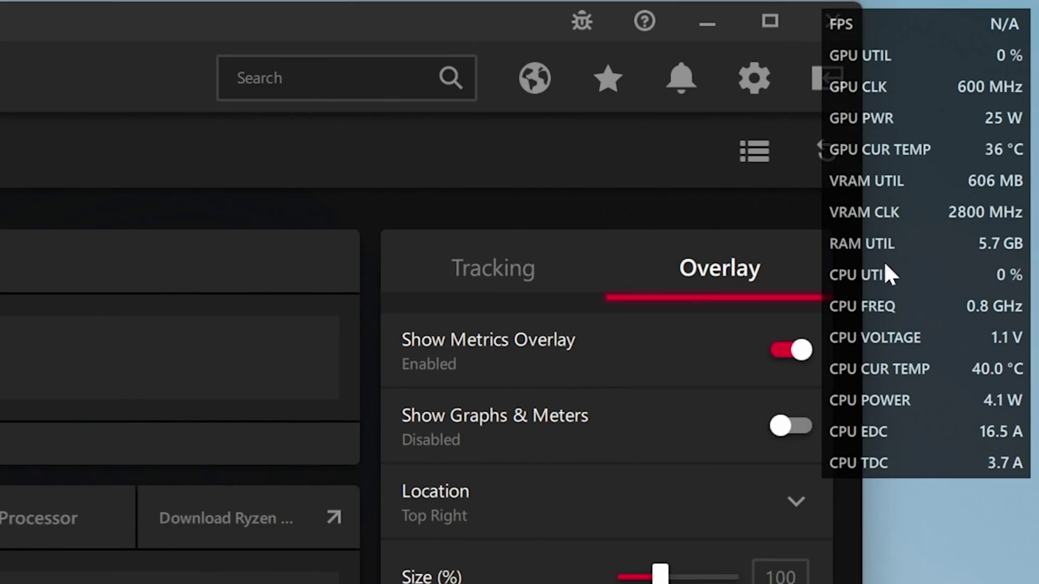
pyautogui.moveTo(340, 42); pyautogui.dragTo(195, 65)
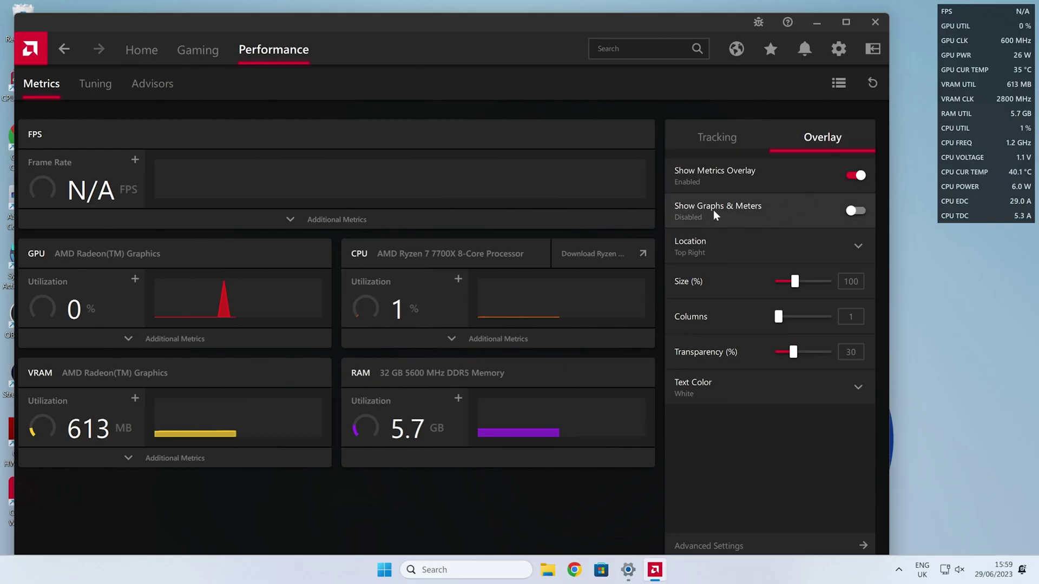
pyautogui.click(853, 212)
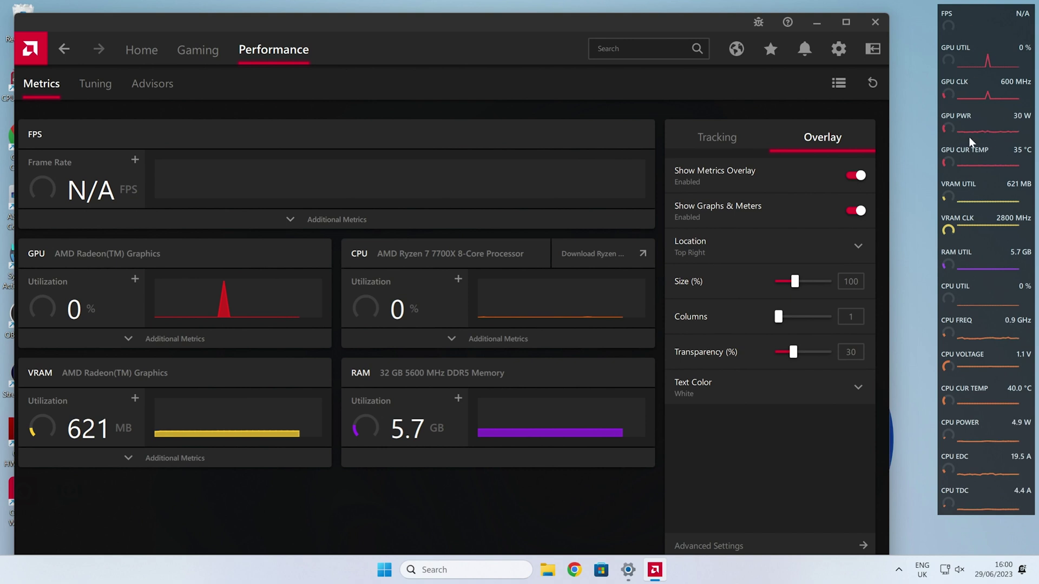
pyautogui.click(763, 246)
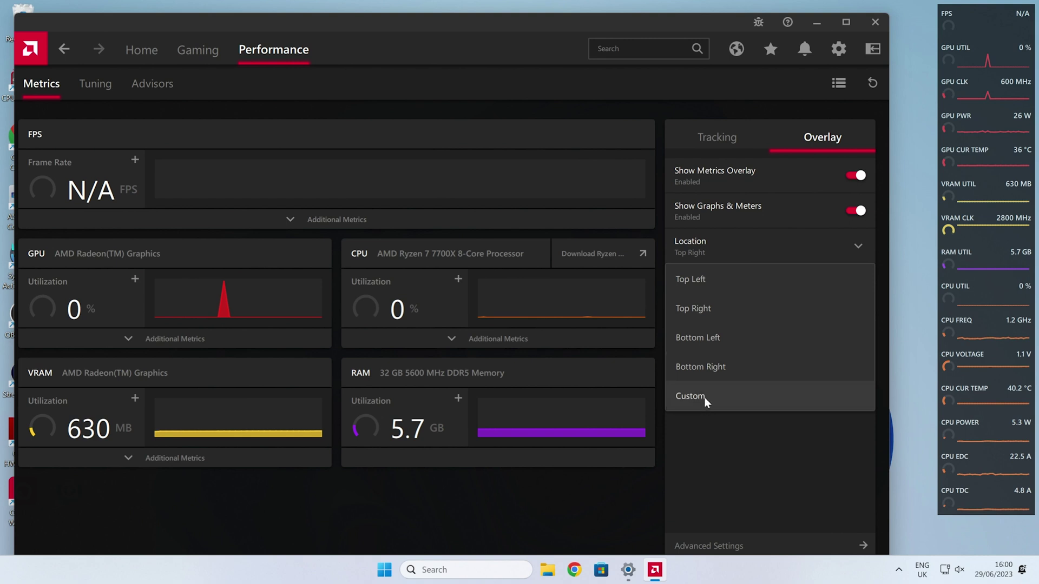
pyautogui.click(857, 244)
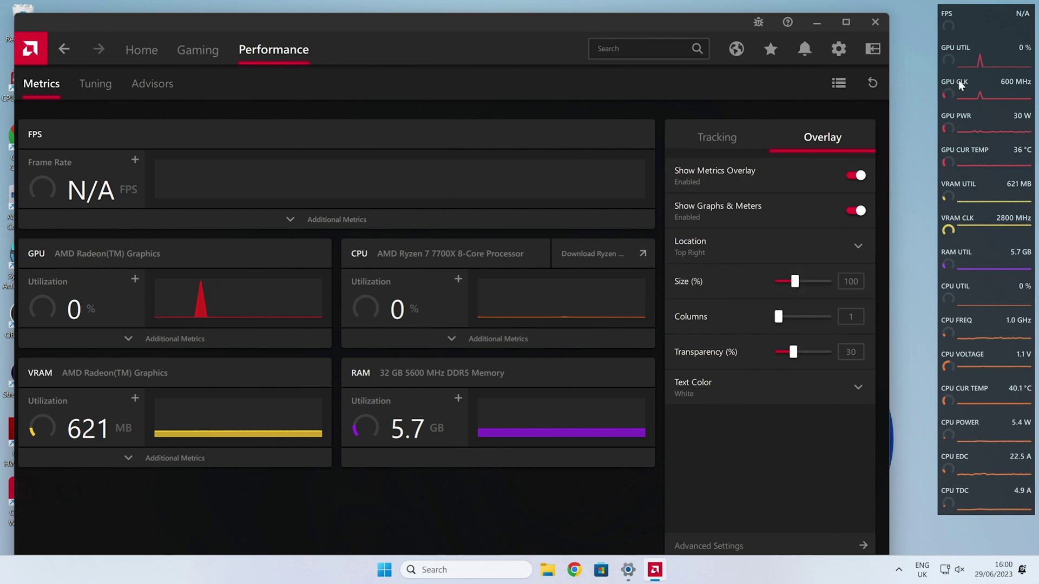
pyautogui.click(808, 285)
pyautogui.moveTo(793, 285)
pyautogui.mouseDown()
pyautogui.moveTo(784, 286)
pyautogui.moveTo(794, 282)
pyautogui.mouseUp()
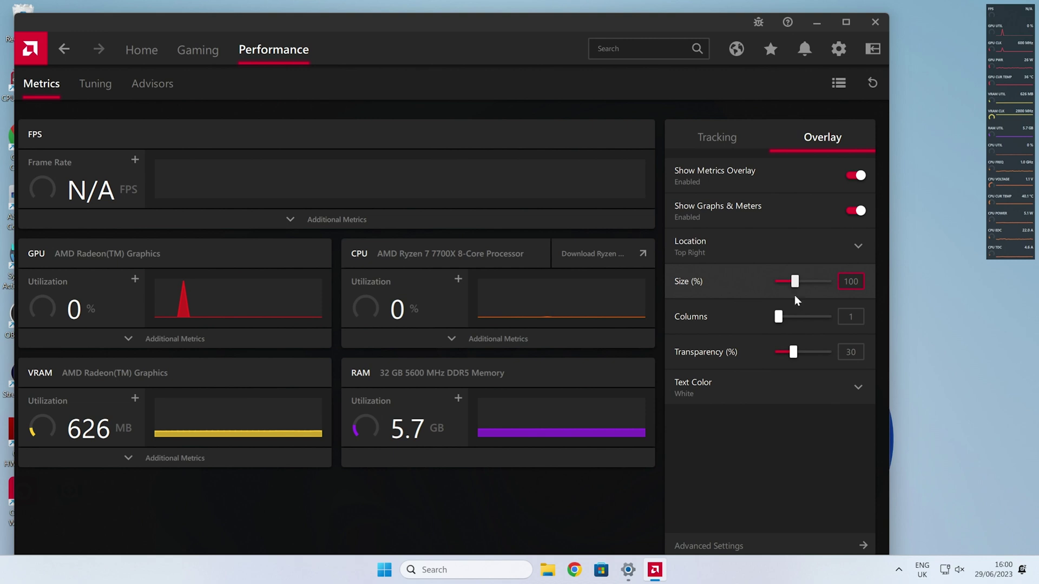
pyautogui.moveTo(778, 317); pyautogui.dragTo(794, 320)
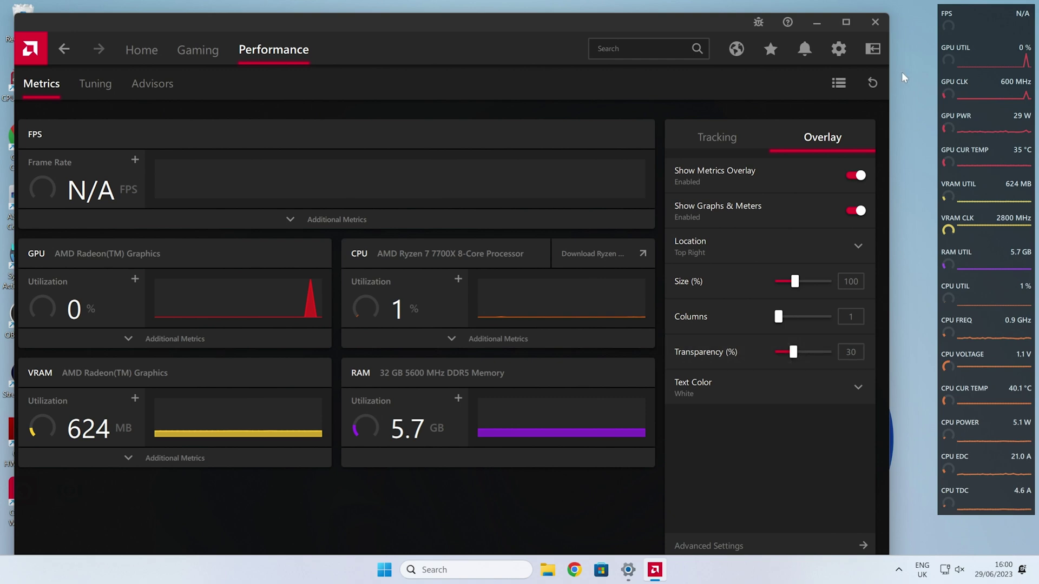
# Set the overlay transparency to 25% after briefly trying it fully opaque.
pyautogui.moveTo(491, 25); pyautogui.dragTo(595, 35)
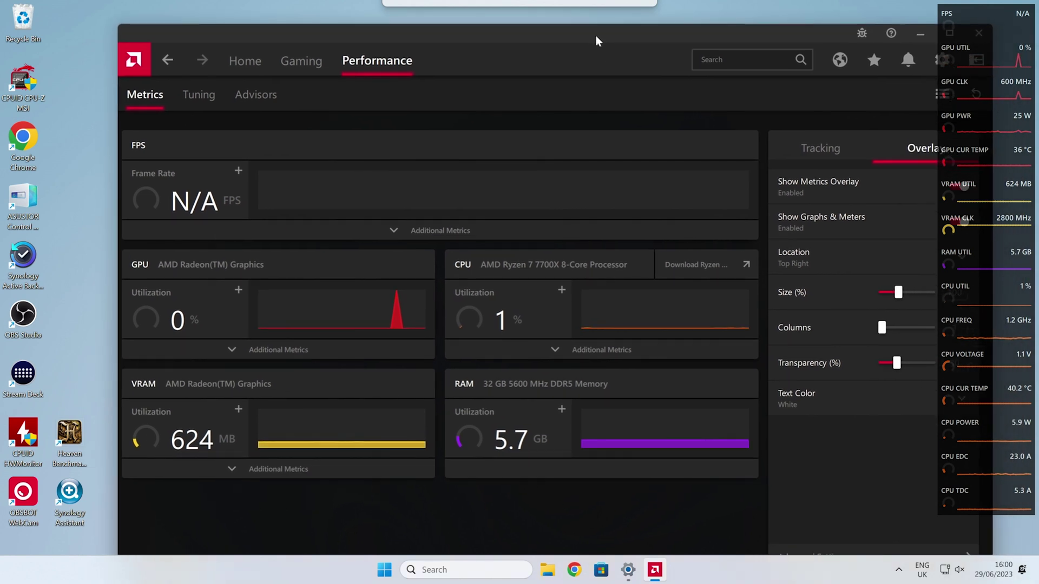
pyautogui.moveTo(896, 370); pyautogui.dragTo(877, 365)
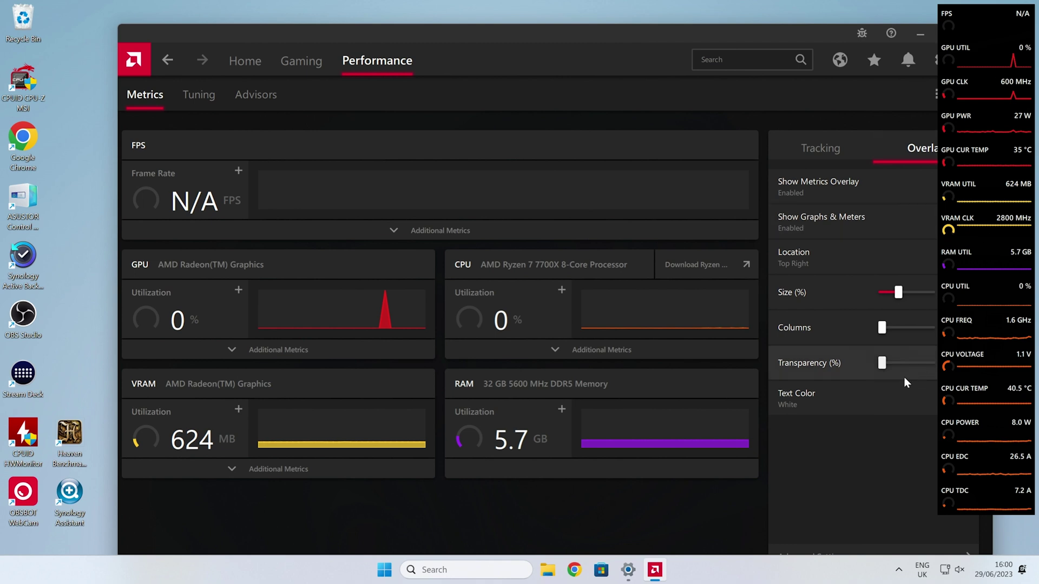
pyautogui.moveTo(881, 363)
pyautogui.mouseDown()
pyautogui.moveTo(934, 362)
pyautogui.moveTo(894, 364)
pyautogui.mouseUp()
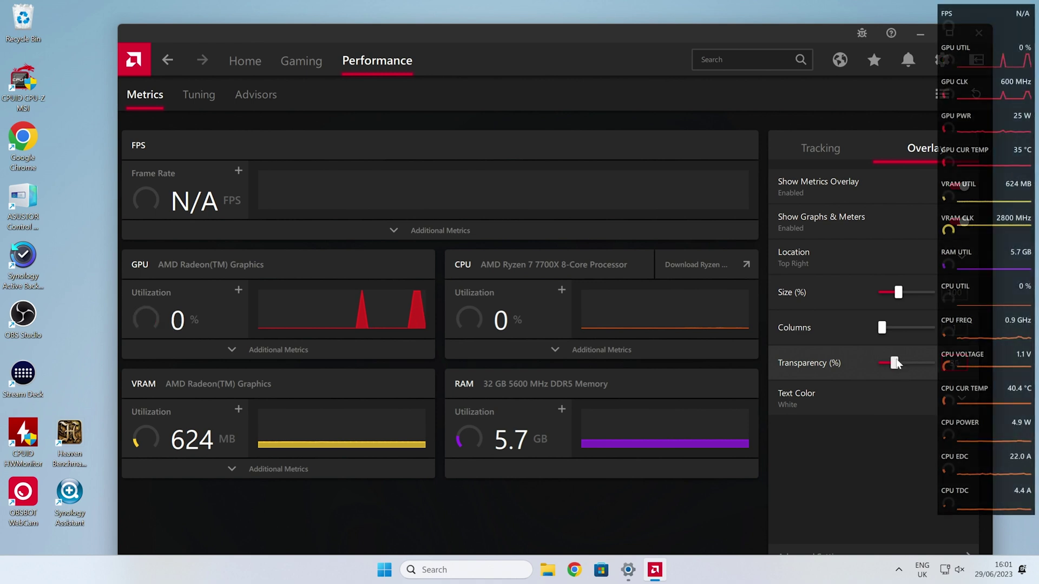
pyautogui.moveTo(767, 34); pyautogui.dragTo(692, 25)
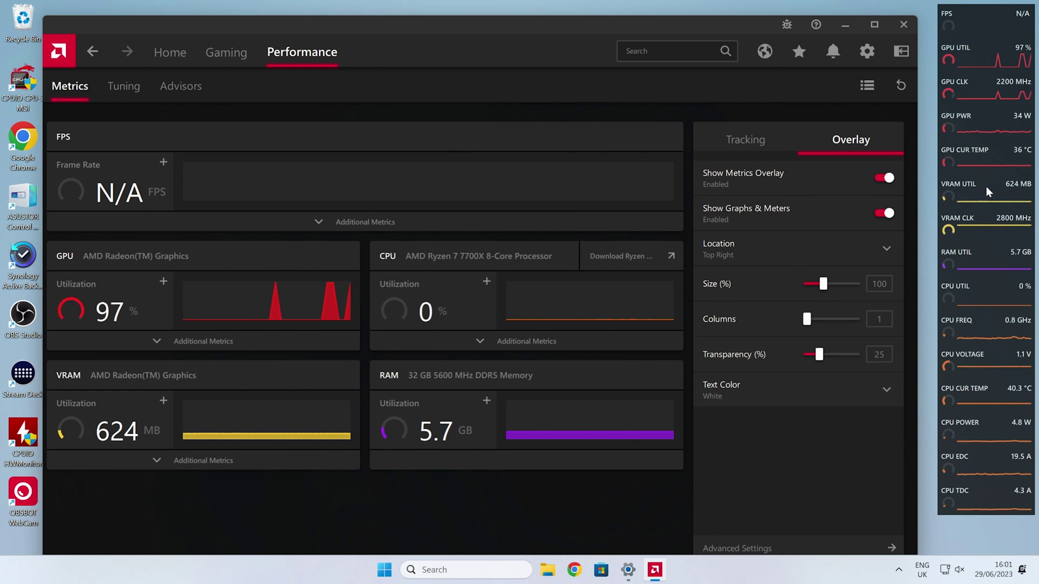
# Keep the overlay text colour White after previewing Green, and open the program settings.
pyautogui.click(881, 389)
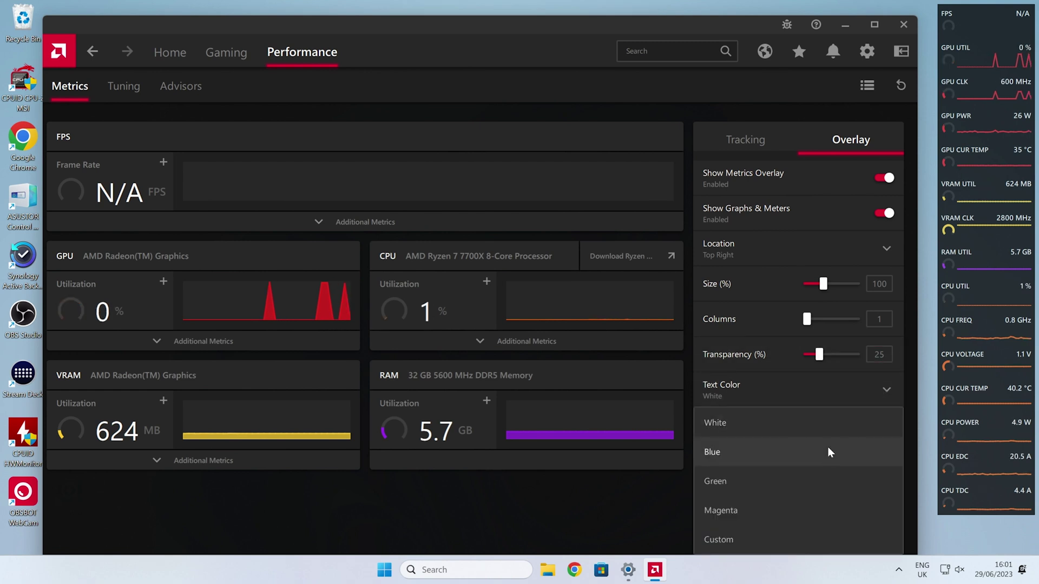
pyautogui.click(815, 484)
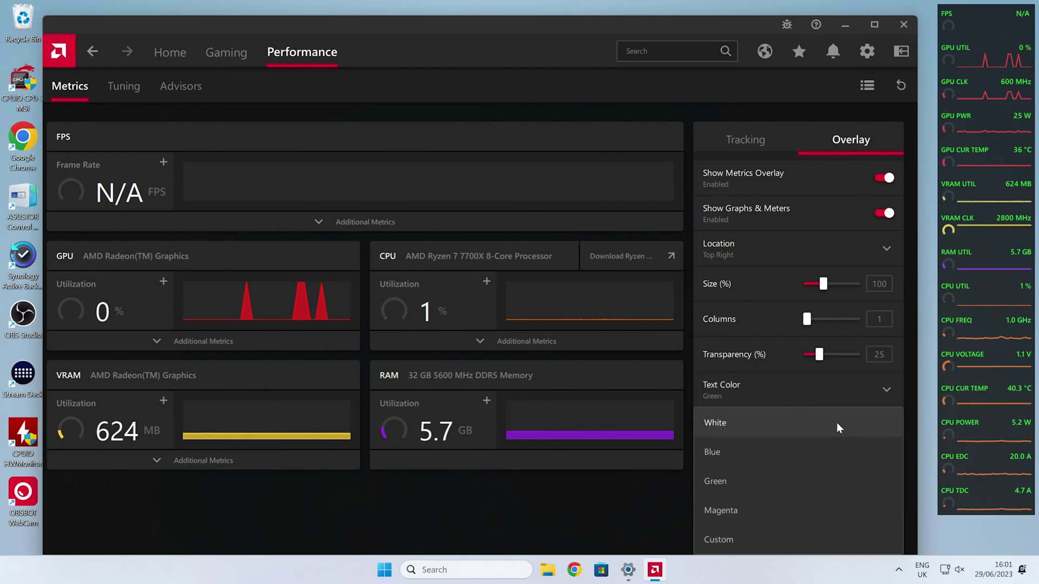
pyautogui.click(836, 423)
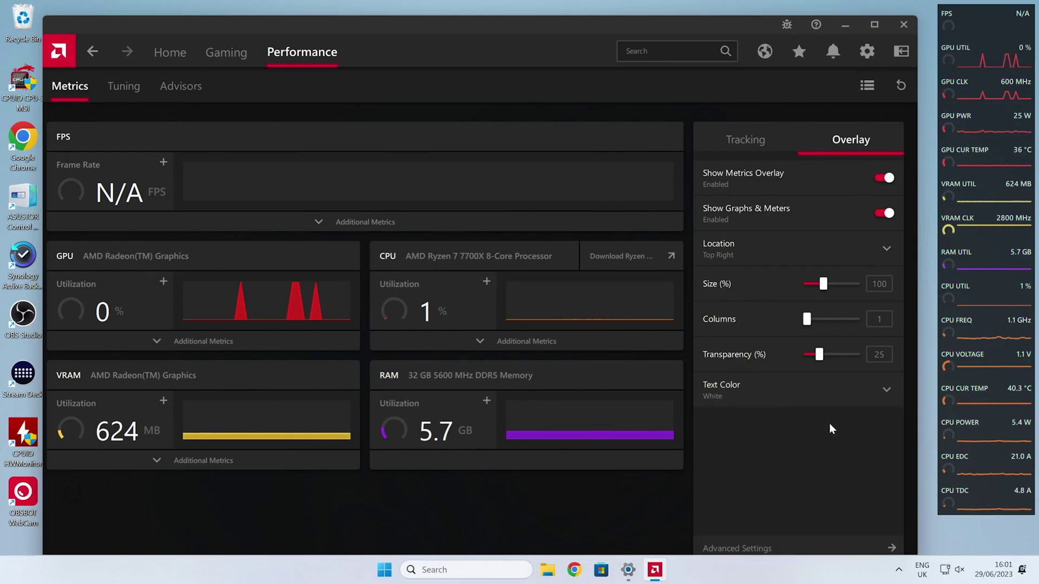
pyautogui.click(867, 51)
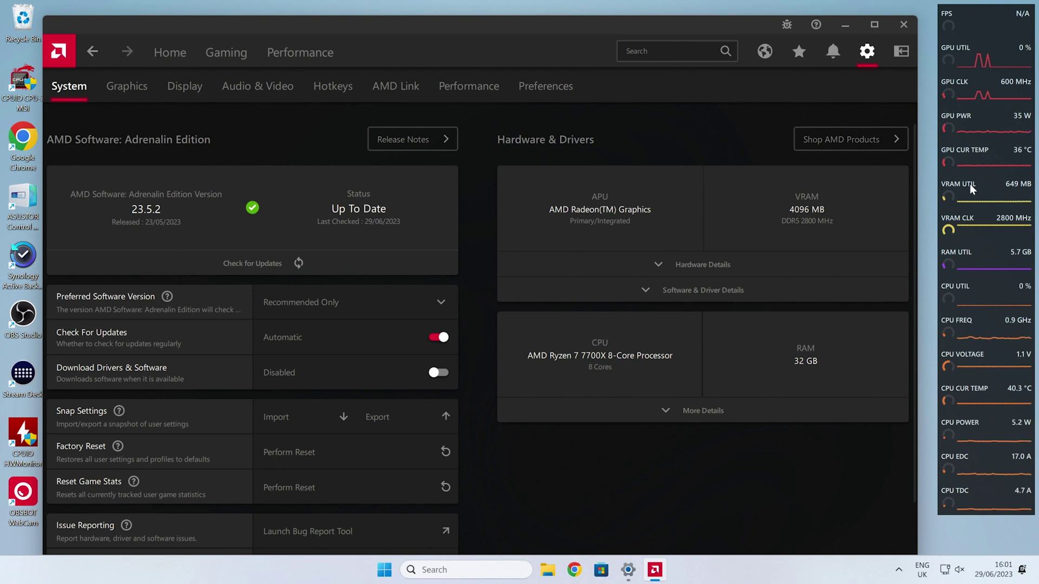
pyautogui.hotkey('ctrl', 'shift', 'o')
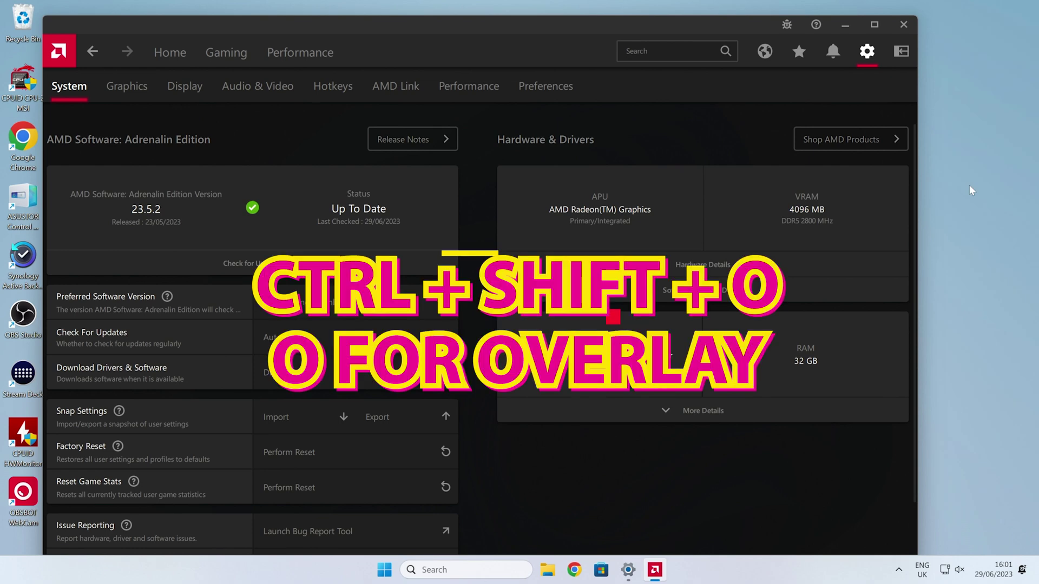
pyautogui.hotkey('ctrl', 'shift', 'o')
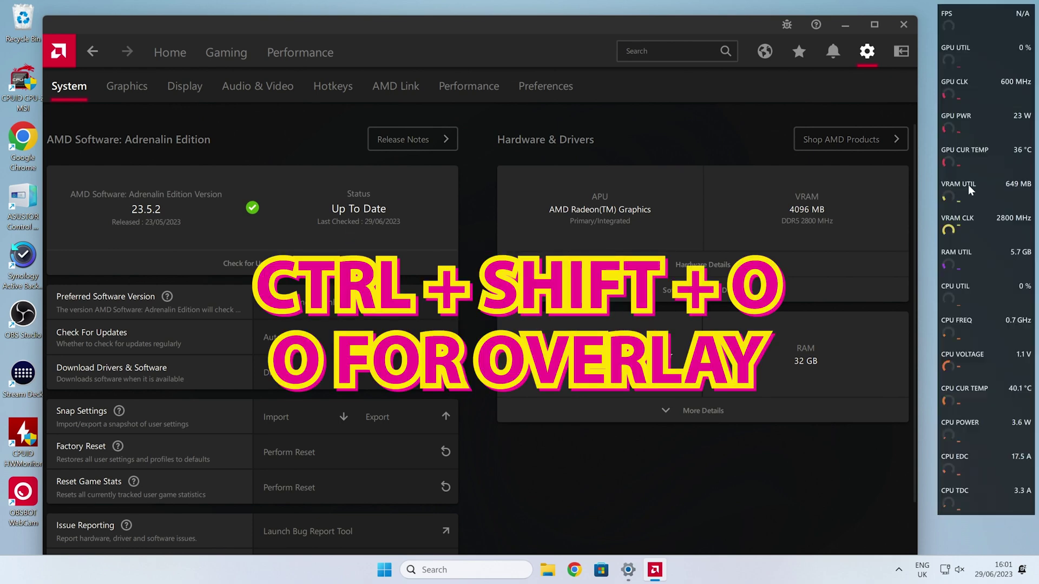
pyautogui.hotkey('ctrl', 'shift', 'o')
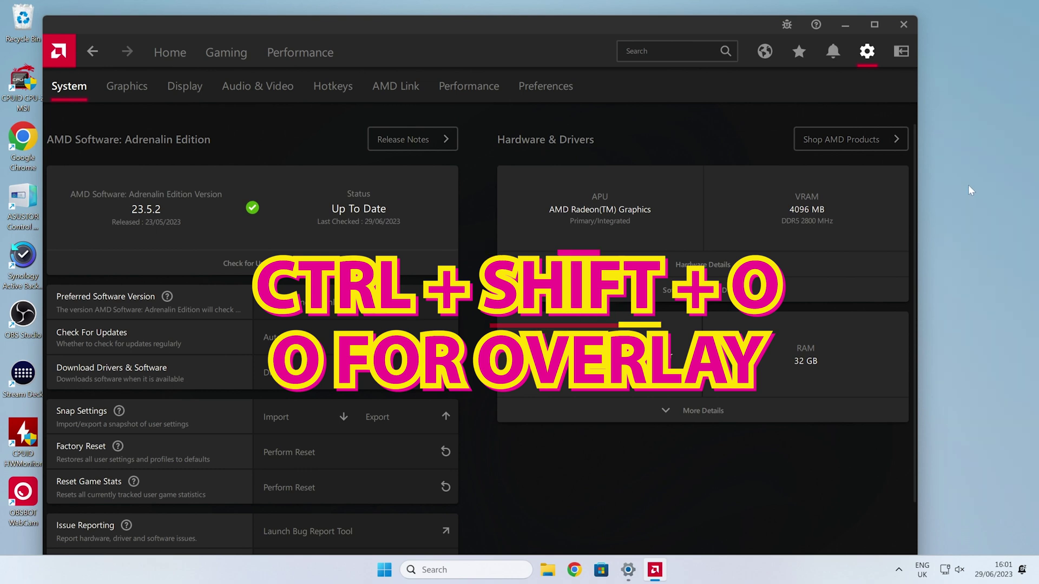
pyautogui.hotkey('ctrl', 'shift', 'o')
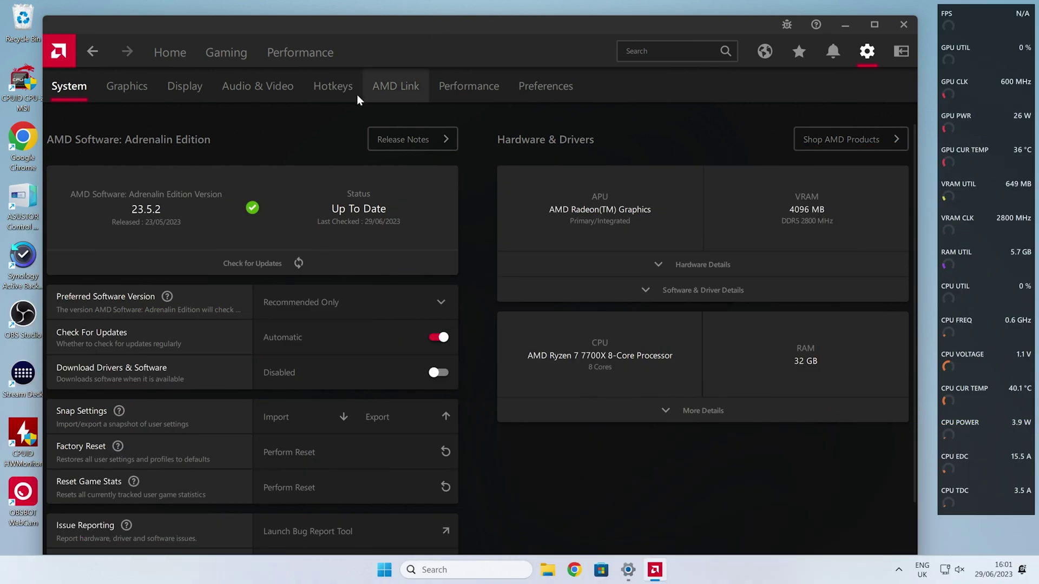
# Check the Hotkeys page for Toggle Performance Overlay (Ctrl+Shift+O), then minimise the window.
pyautogui.click(335, 90)
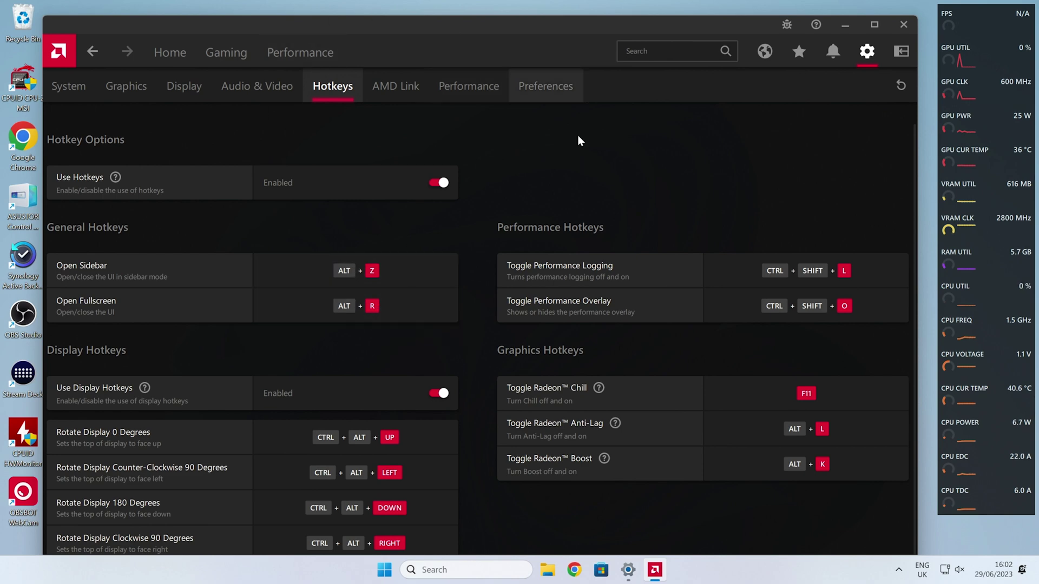
pyautogui.scroll(-1, 579, 227)
pyautogui.click(845, 26)
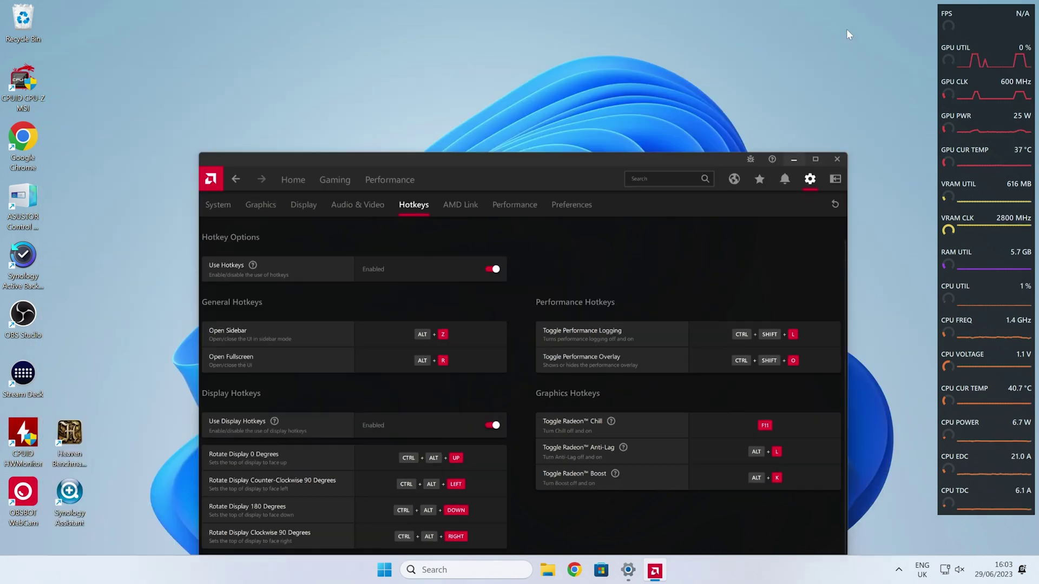